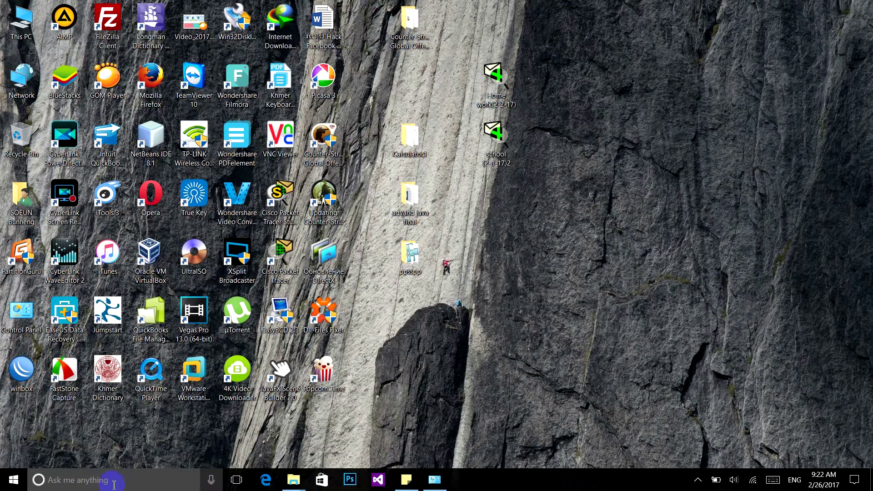
- Find Google Chrome with the Windows search and launch it
left_click(114, 482)
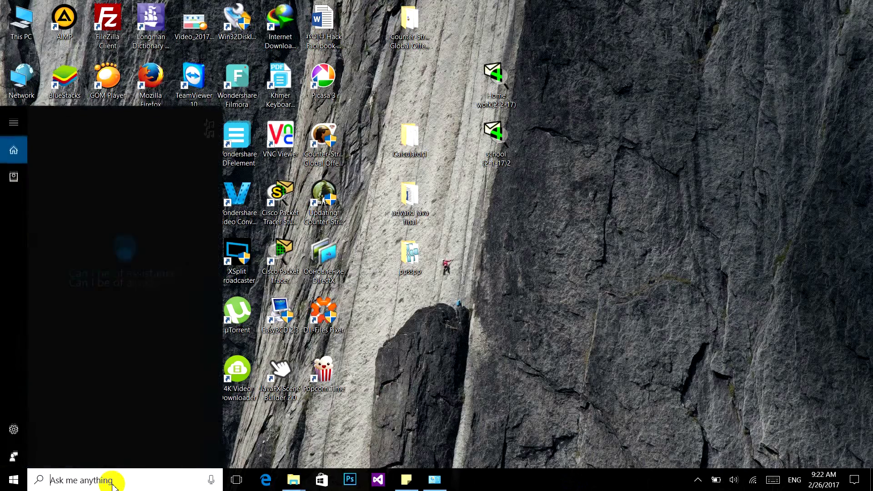
left_click(518, 487)
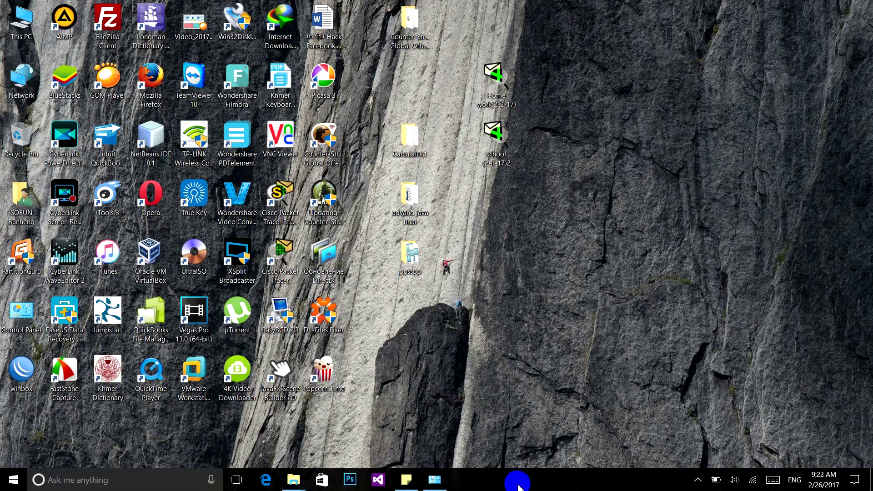
left_click(133, 483)
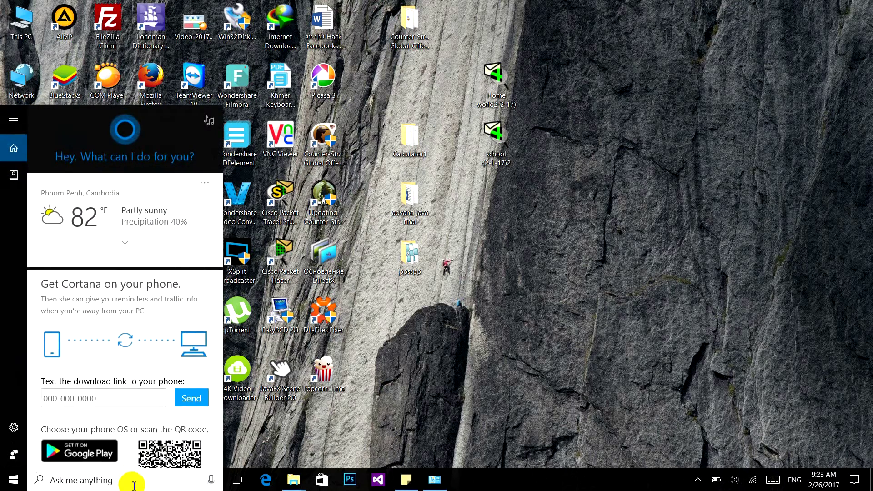
type("gh")
key("BackSpace")
key("BackSpace")
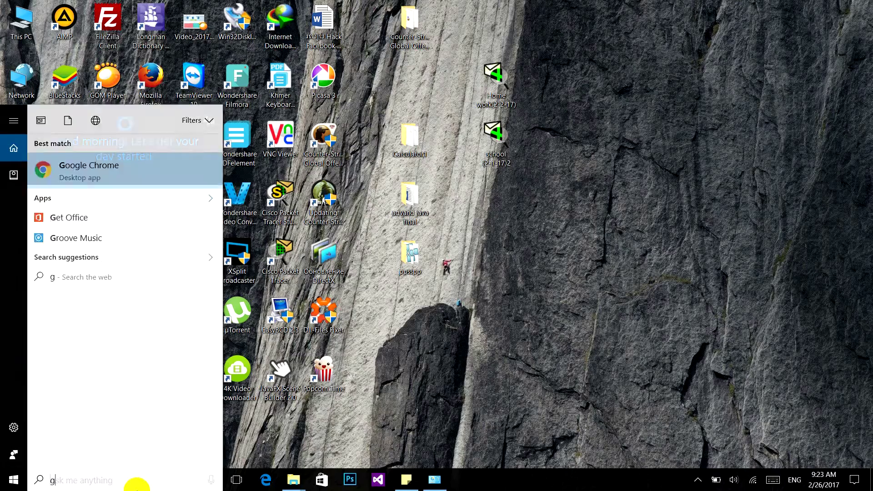
type("ch")
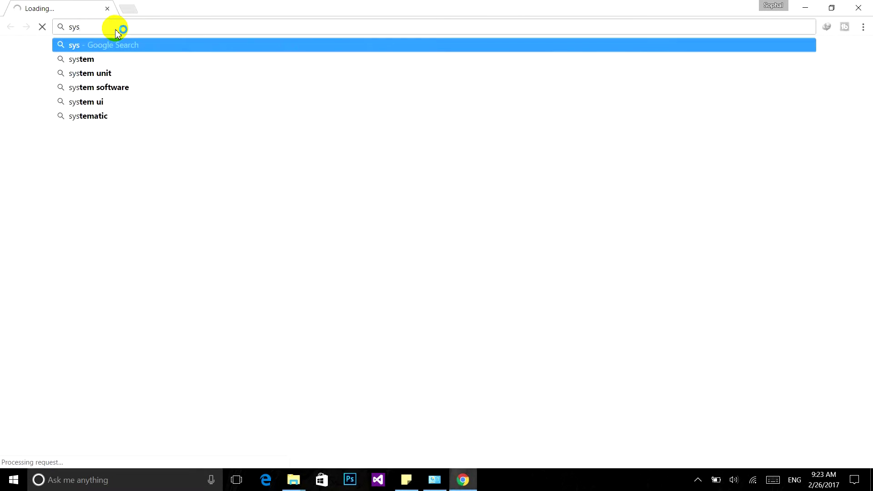
- Try to load the website syscios.com in the browser
type("io")
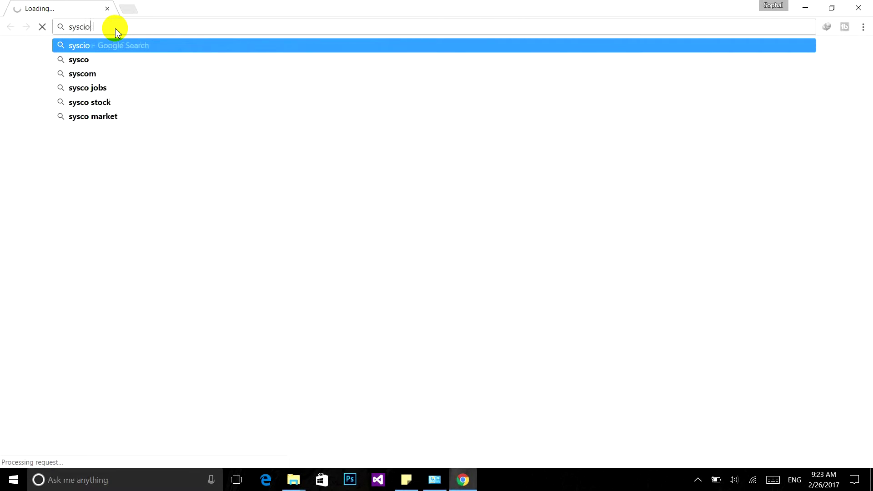
type("s.com")
key("Return")
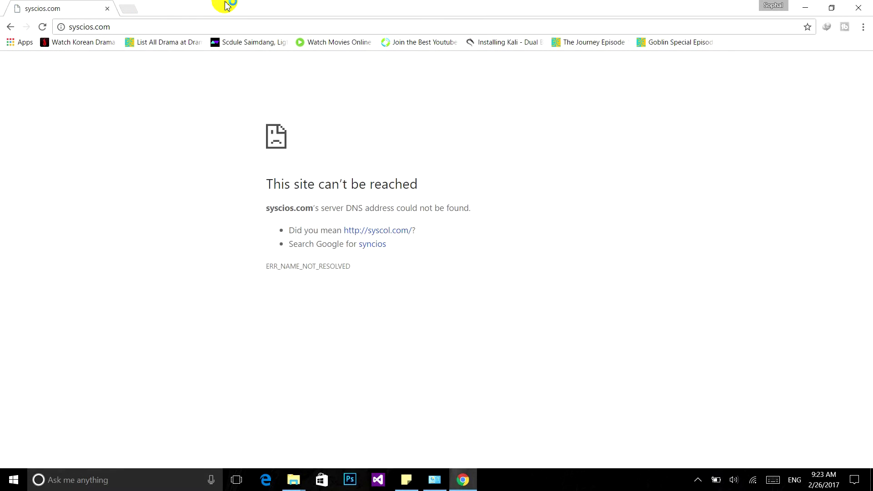
- Correct the web address to syncios.com and load the site
left_click(166, 31)
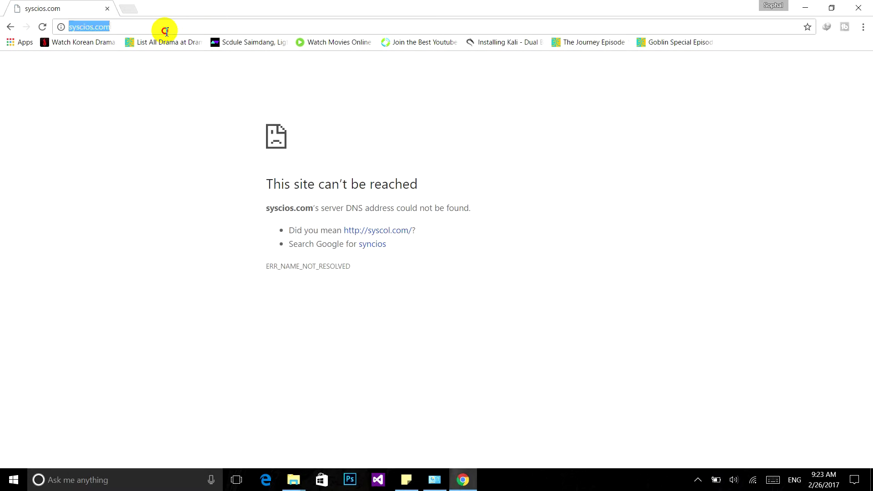
left_click(166, 30)
left_click(80, 28)
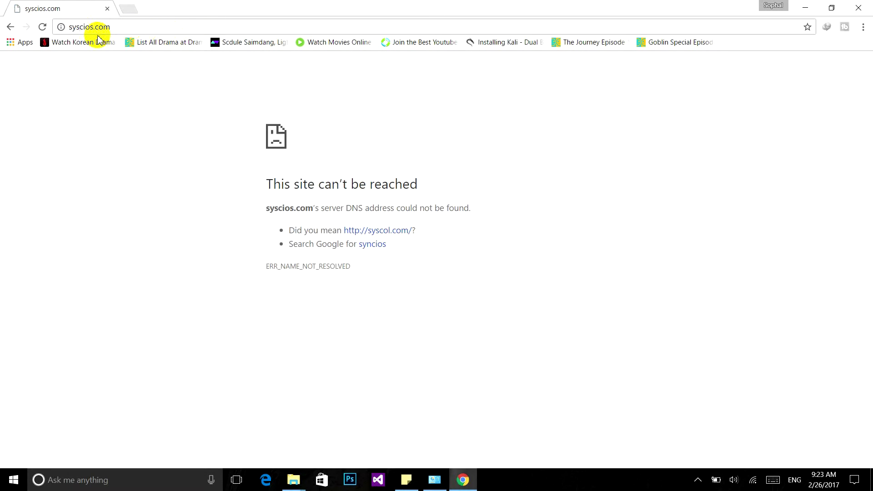
key("BackSpace")
type("n")
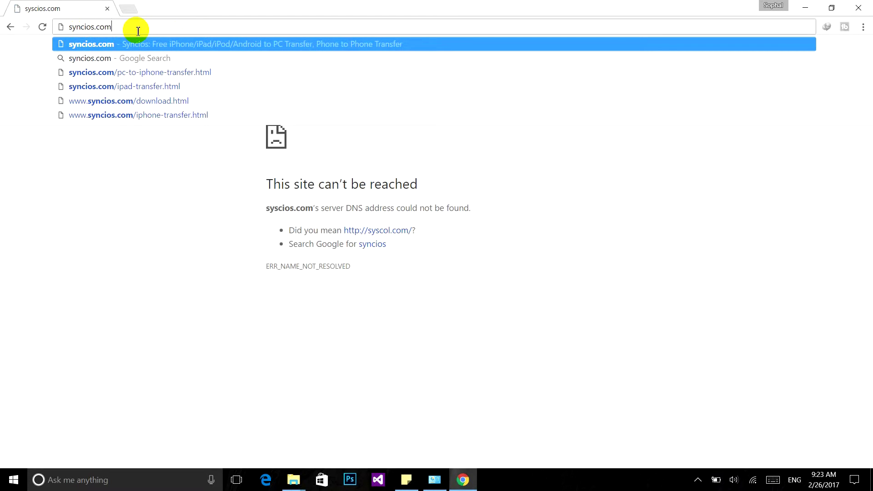
key("Return")
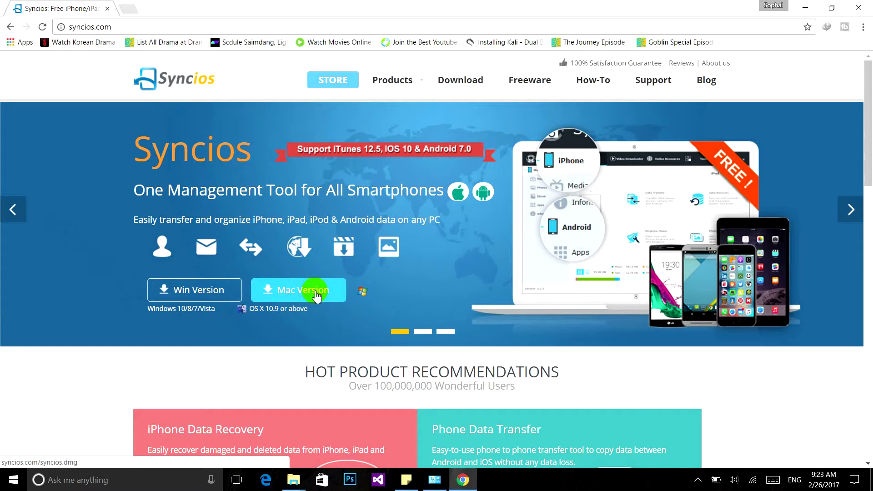
- Start downloading the Windows version of Syncios as setup_syncios_5 into Downloads\Programs and close the download window
left_click(201, 295)
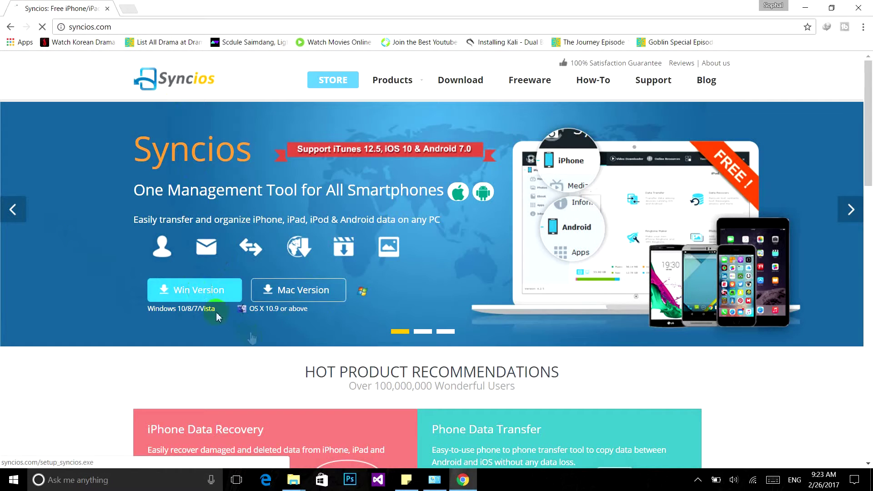
left_click(408, 279)
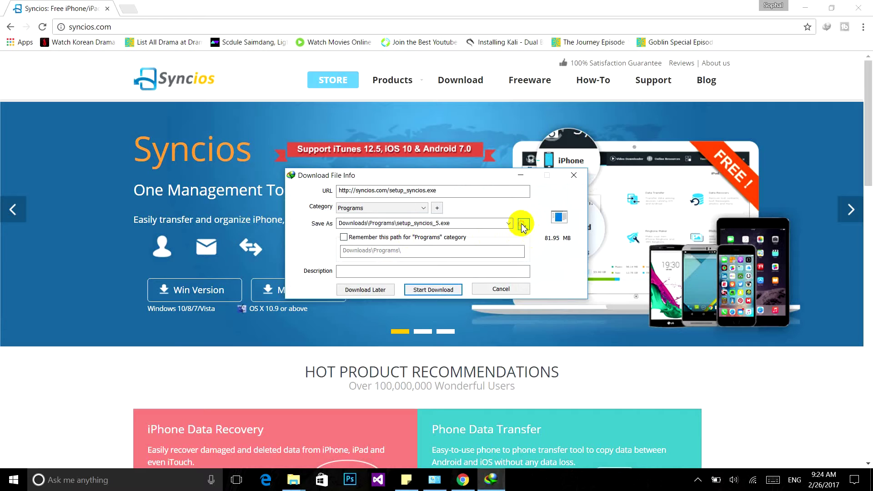
left_click(524, 225)
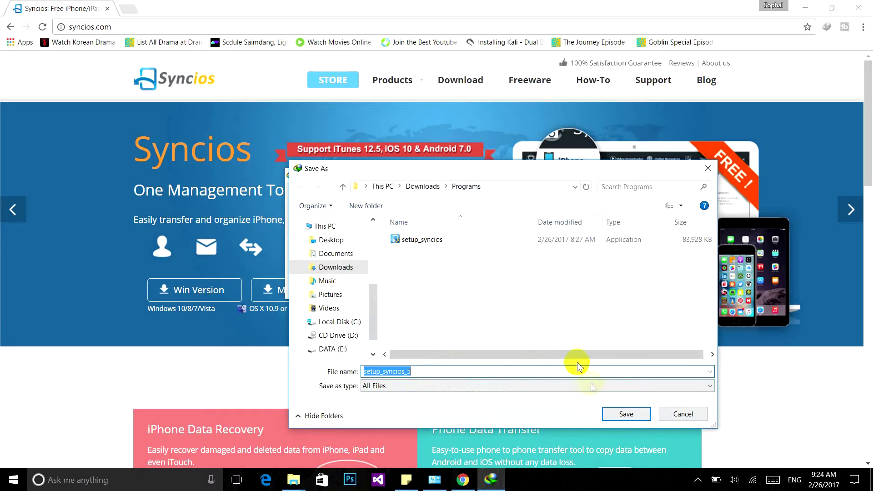
left_click(620, 415)
left_click(450, 289)
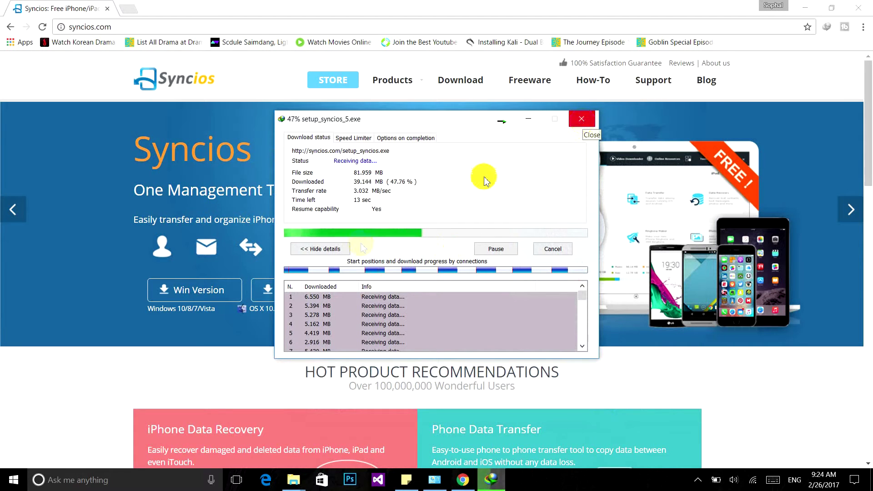
left_click(584, 120)
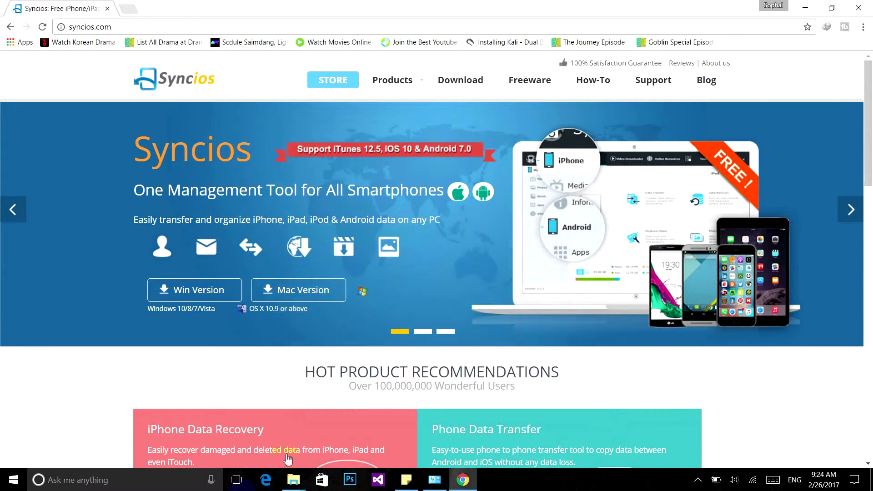
- Switch to the Programs folder in File Explorer, run setup_syncios and install Syncios
mouse_move(294, 480)
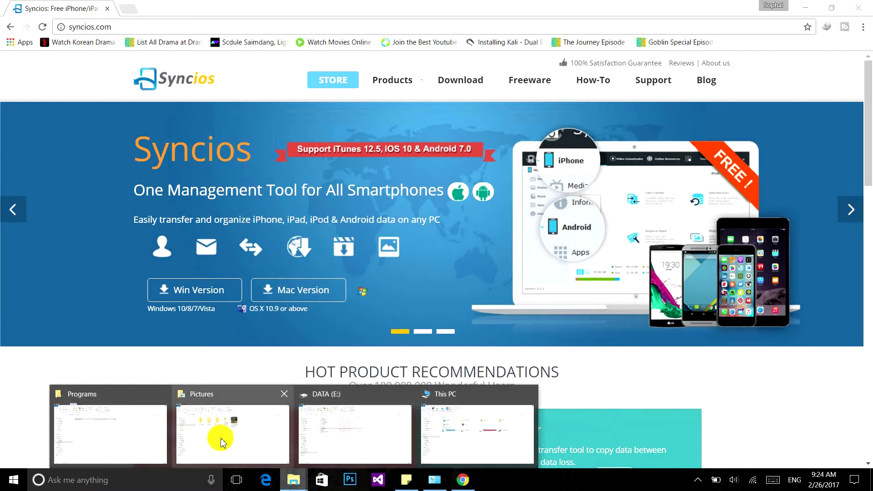
left_click(124, 423)
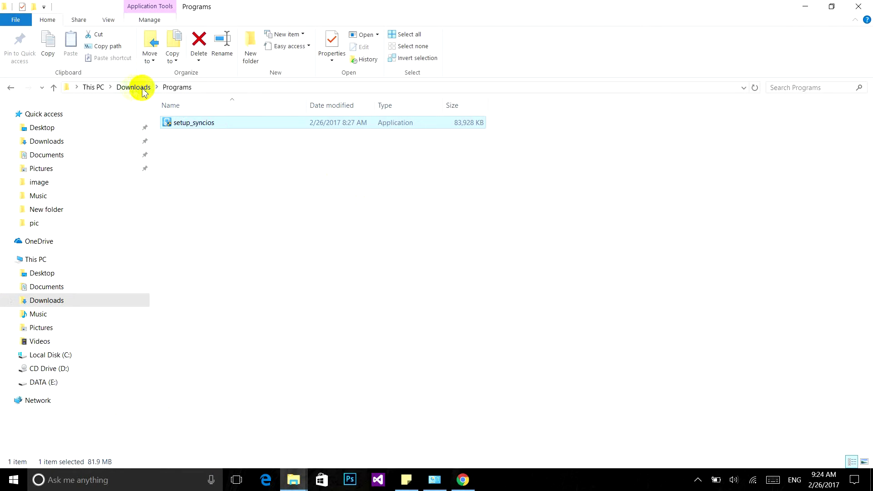
double_click(190, 126)
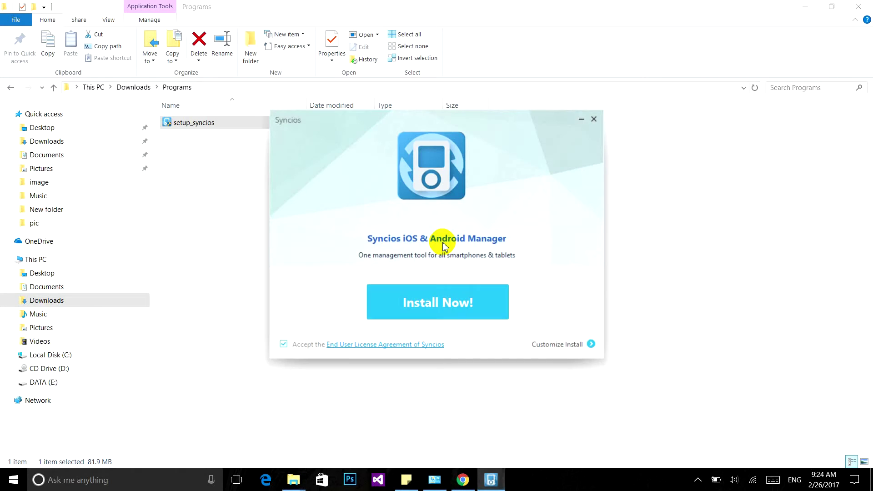
left_click(439, 307)
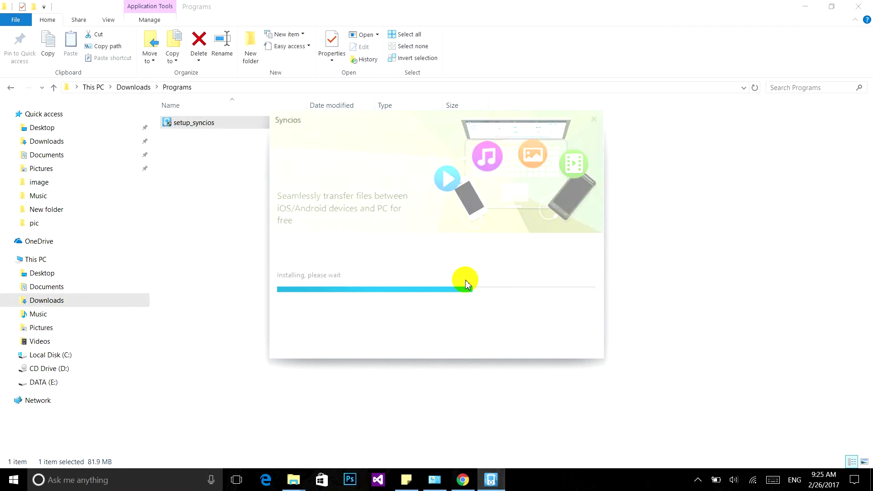
- Start Syncios from the completed installer and acknowledge the note about turning off iTunes
left_click(698, 480)
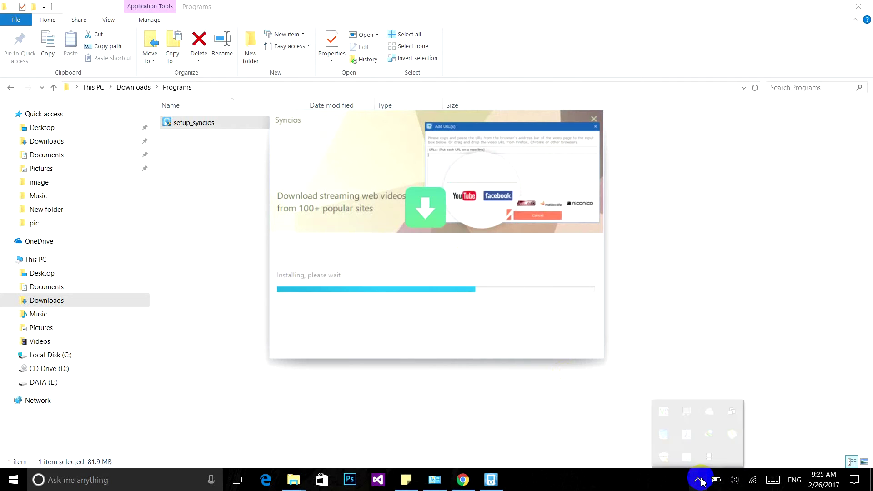
left_click(602, 485)
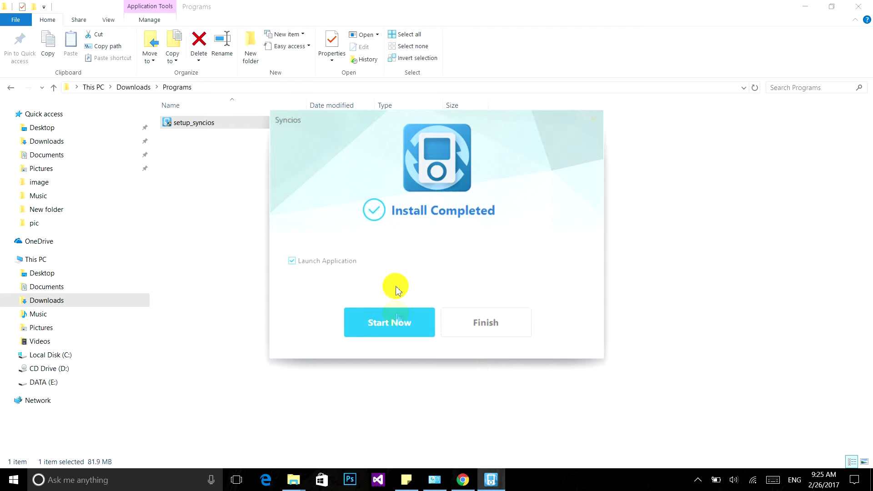
left_click(389, 323)
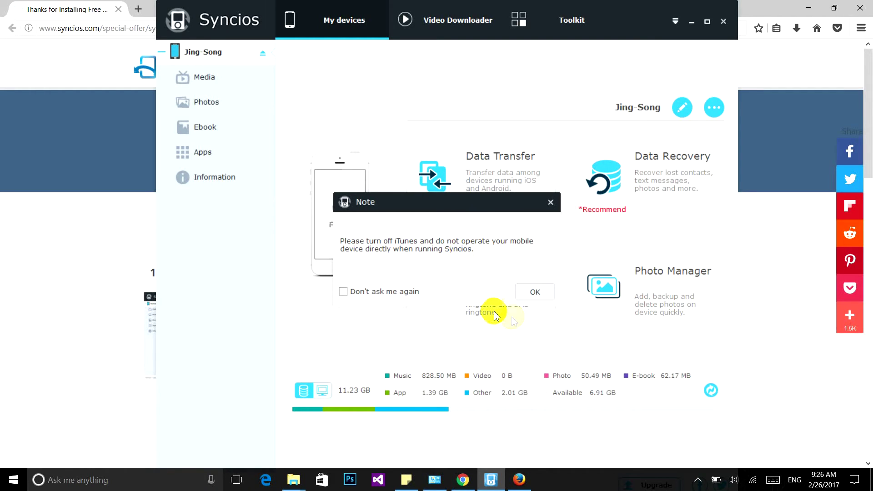
left_click(534, 293)
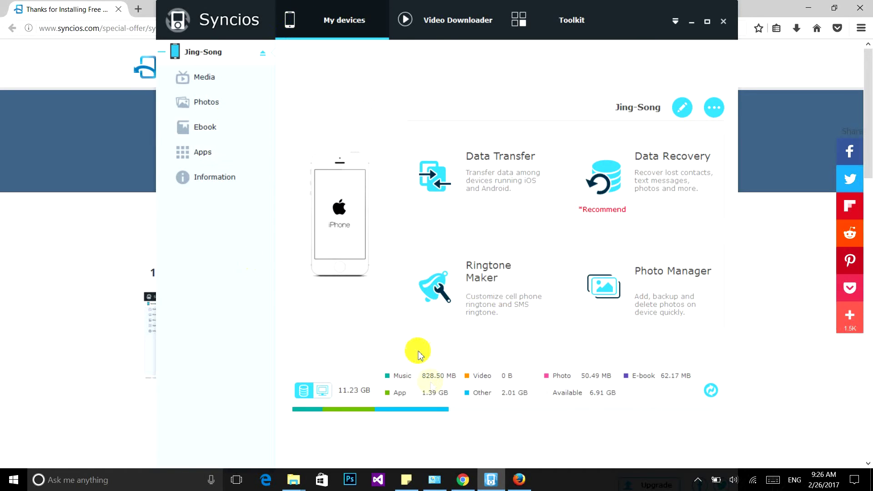
- Import the song "Jessie J - Flashlight lyrics" from Downloads\Music into the iPhone's media and decline the Ultimate upgrade offer
left_click(209, 80)
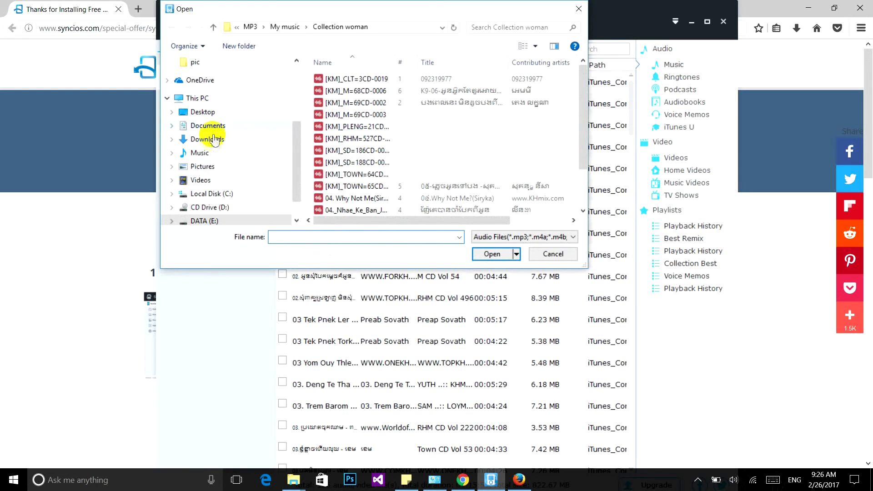
left_click(251, 145)
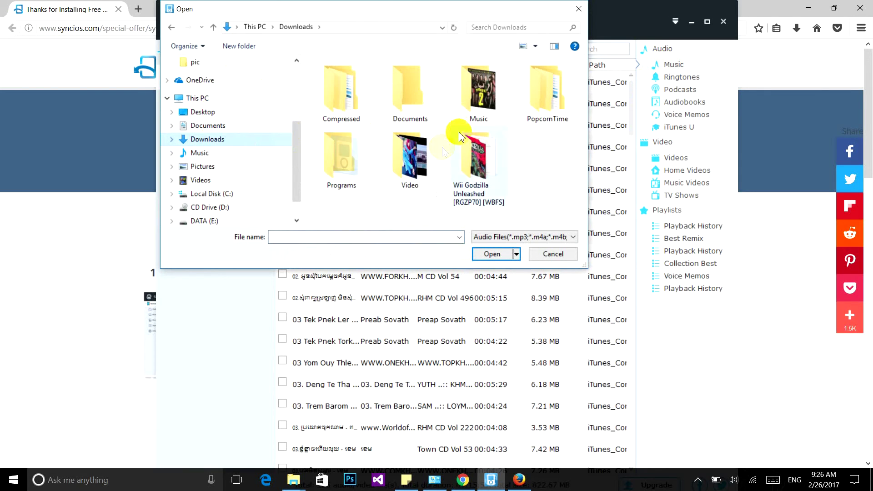
double_click(490, 101)
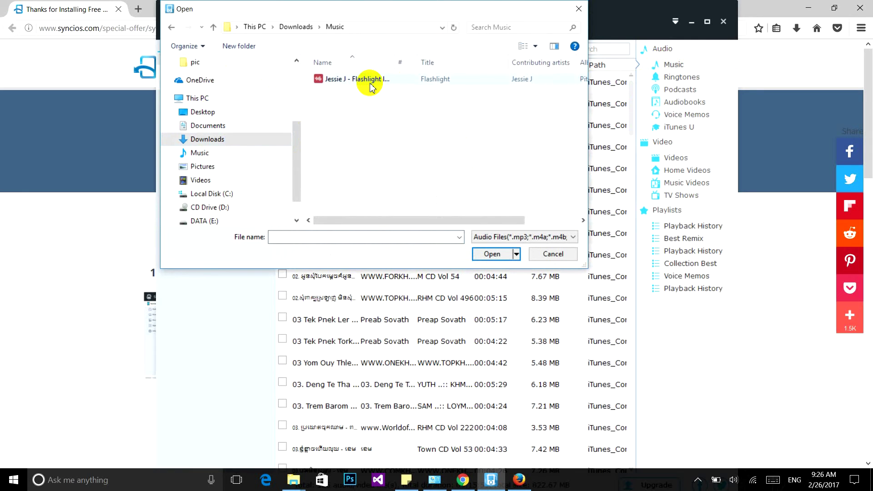
left_click(370, 86)
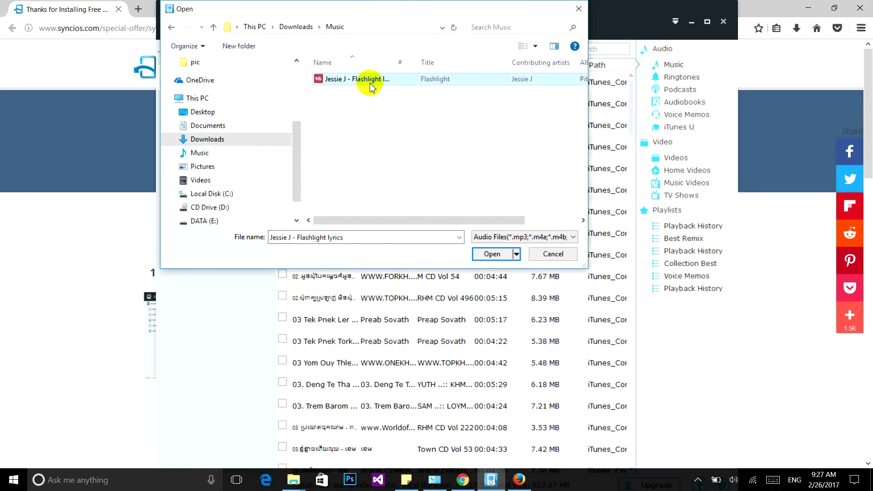
left_click(484, 257)
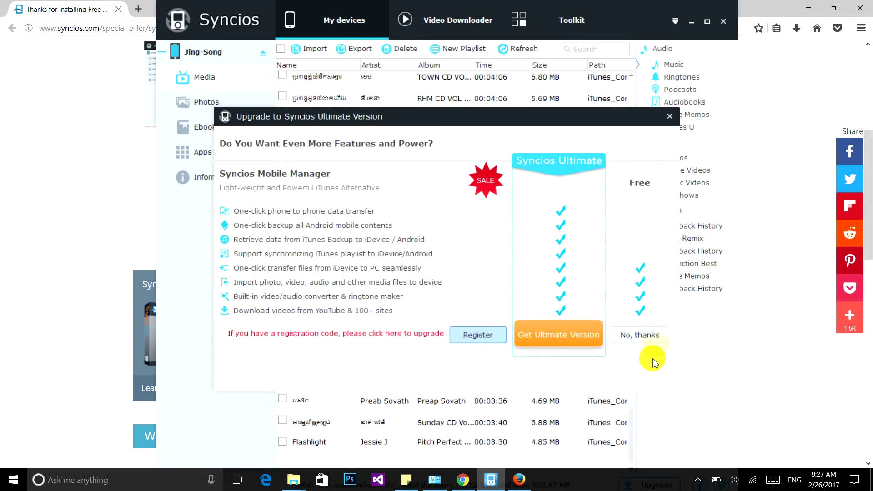
left_click(639, 337)
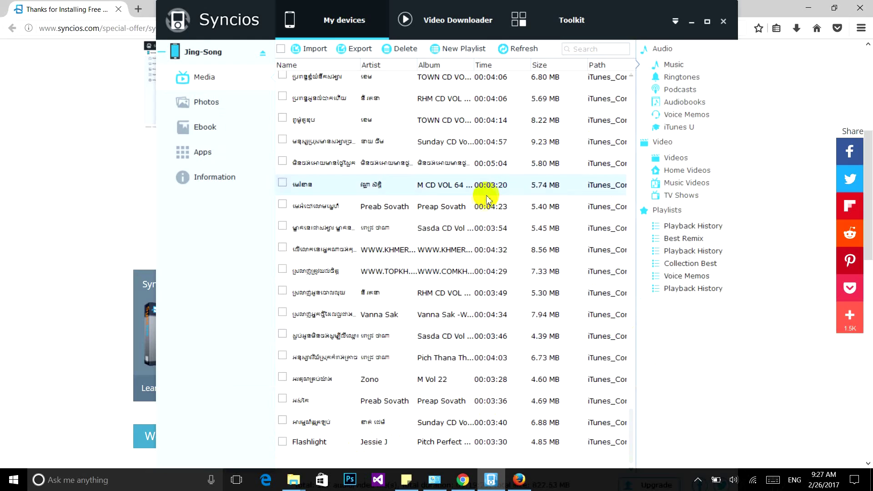
- Import the "NO SMOKE" [OFFICIAL MV] file from Downloads\Video into the iPhone's Videos category
scroll(487, 211, "up", 3)
scroll(485, 213, "up", 6)
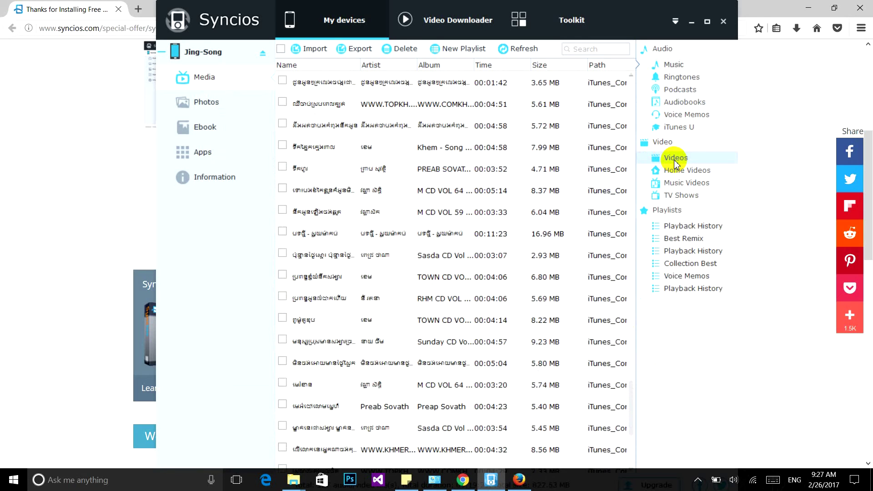
left_click(676, 160)
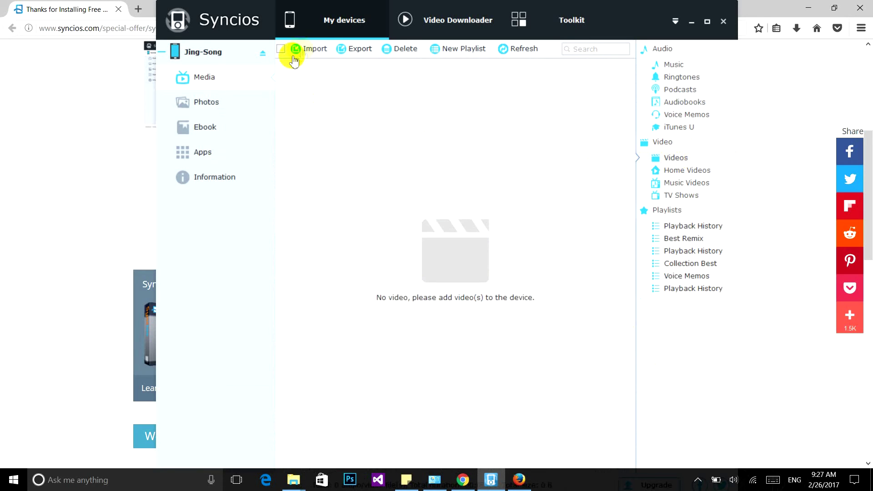
left_click(307, 49)
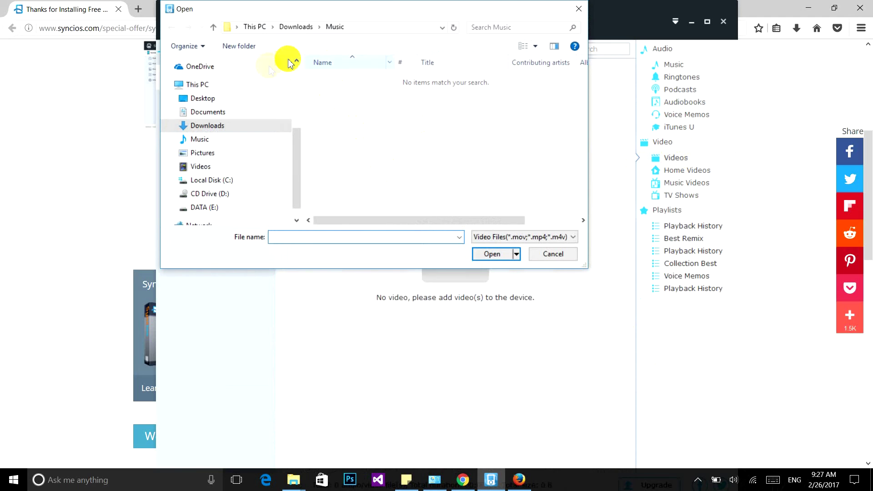
left_click(297, 27)
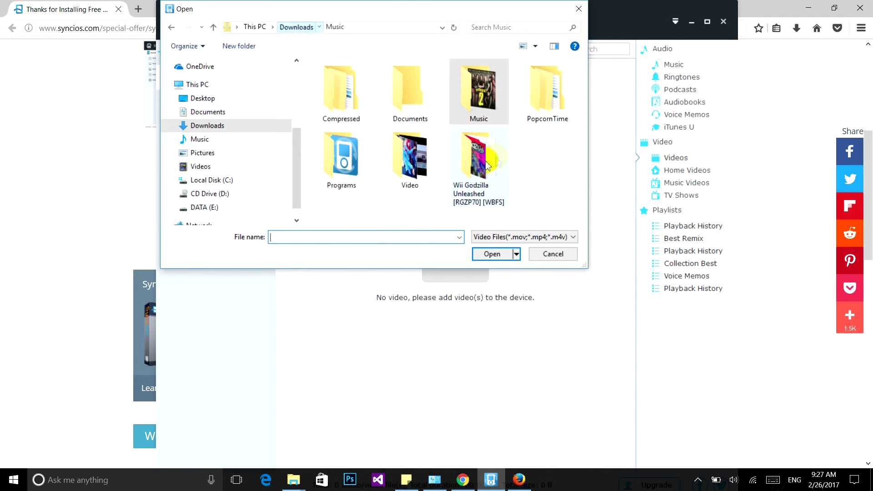
double_click(388, 157)
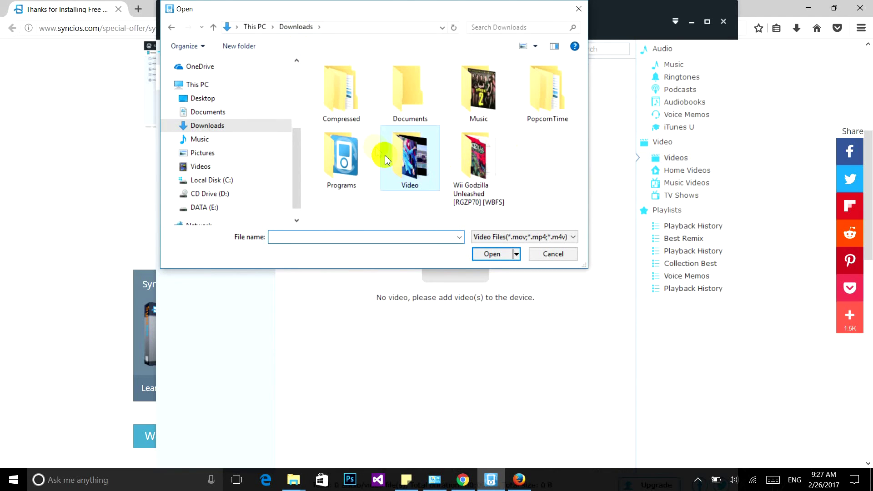
left_click(414, 104)
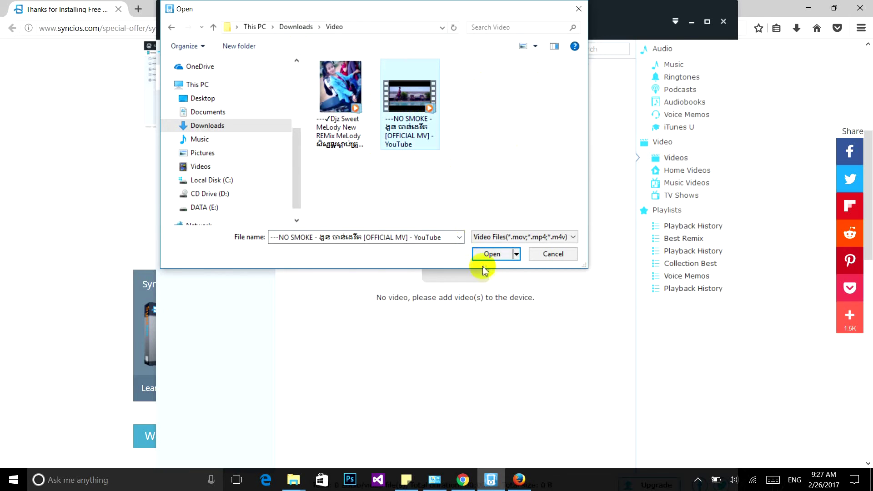
left_click(486, 262)
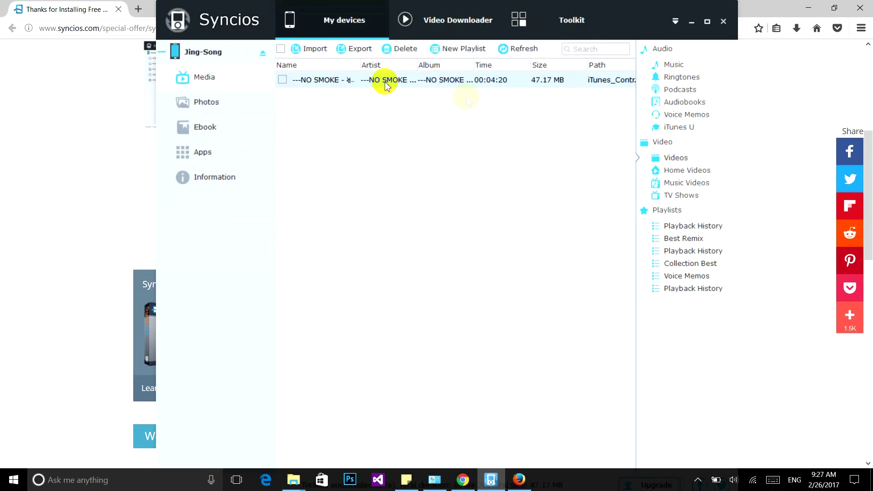
- Look through the Camera Roll album in the iPhone's photos and return to the album list
left_click(209, 104)
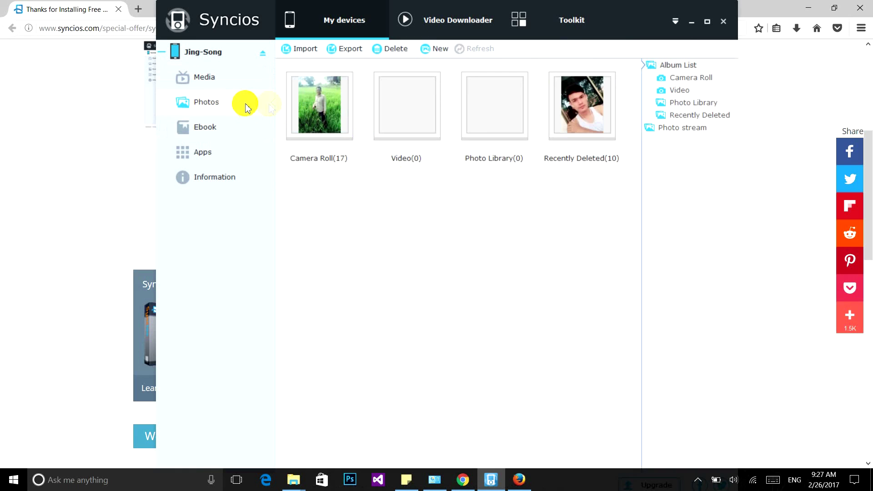
double_click(312, 106)
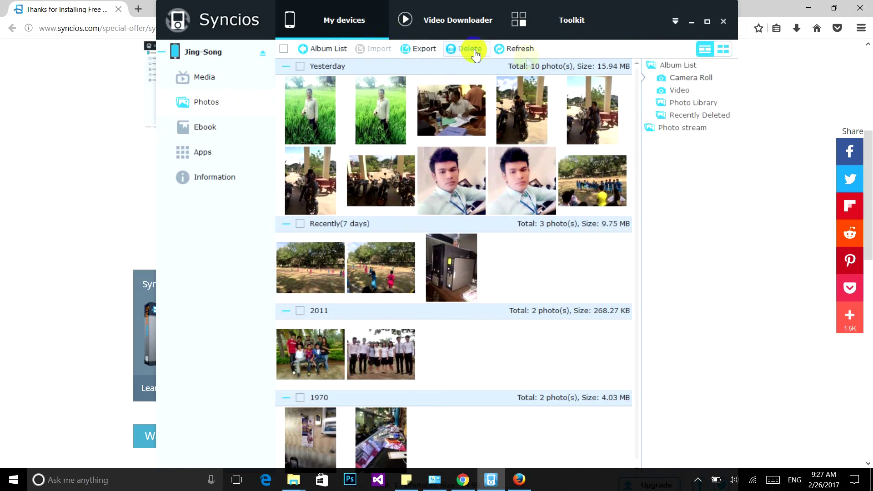
left_click(364, 117)
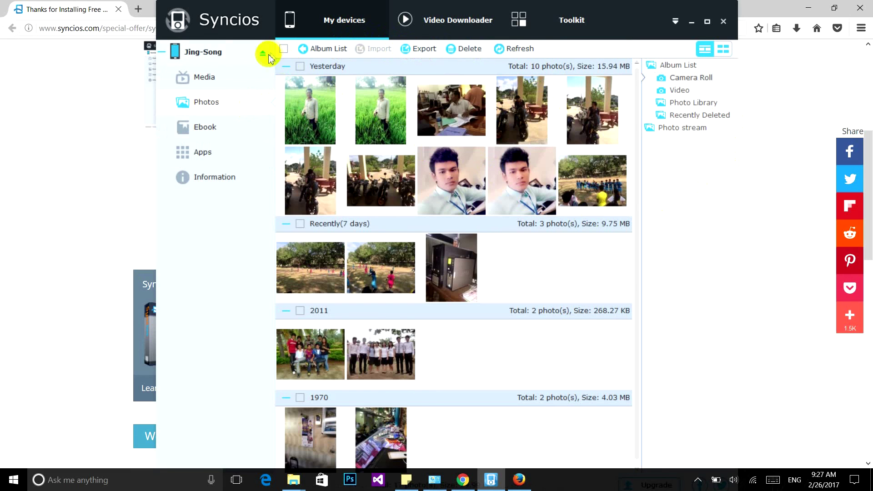
left_click(300, 49)
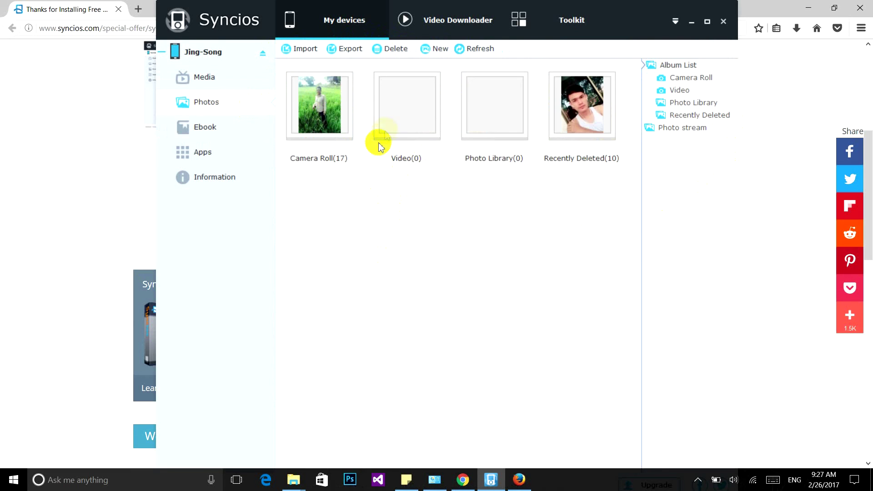
left_click(296, 48)
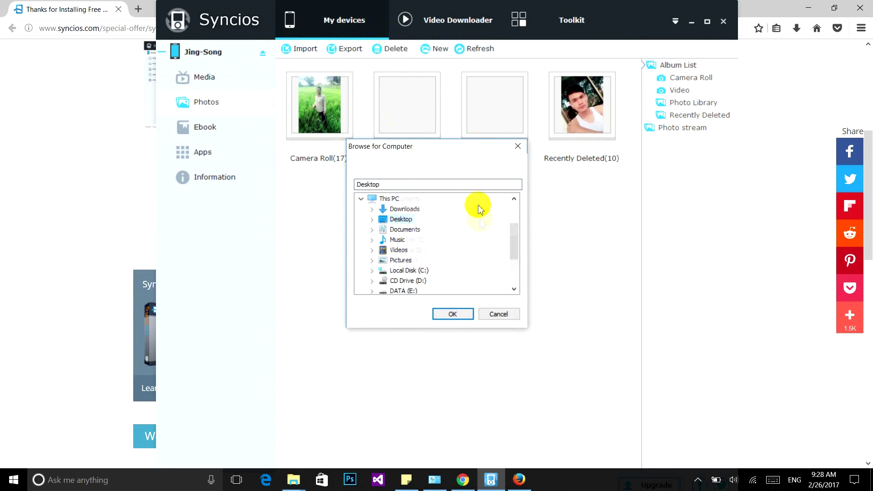
scroll(477, 220, "down", 3)
scroll(477, 218, "up", 5)
left_click(517, 146)
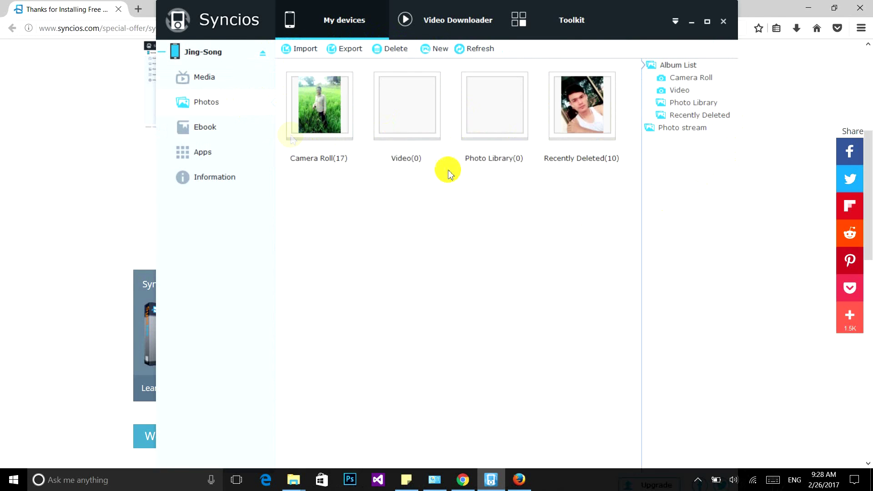
- View the iPhone's ebook list and return to its media videos
left_click(209, 128)
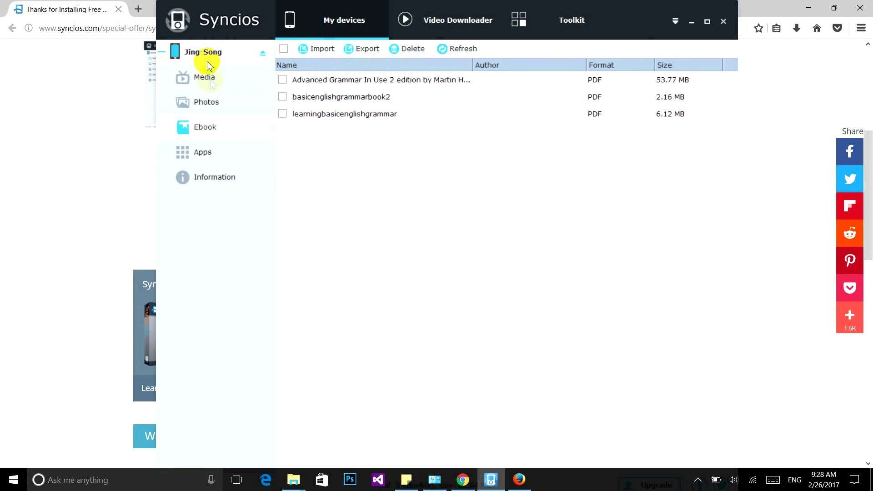
left_click(204, 77)
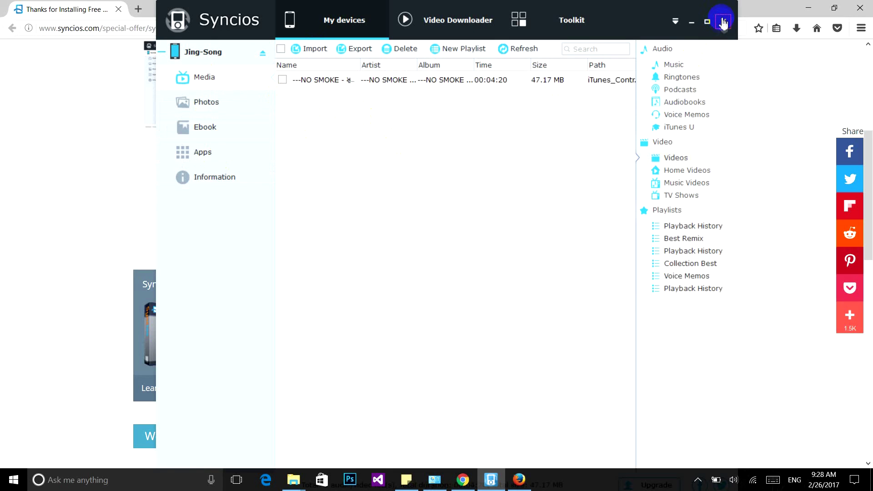